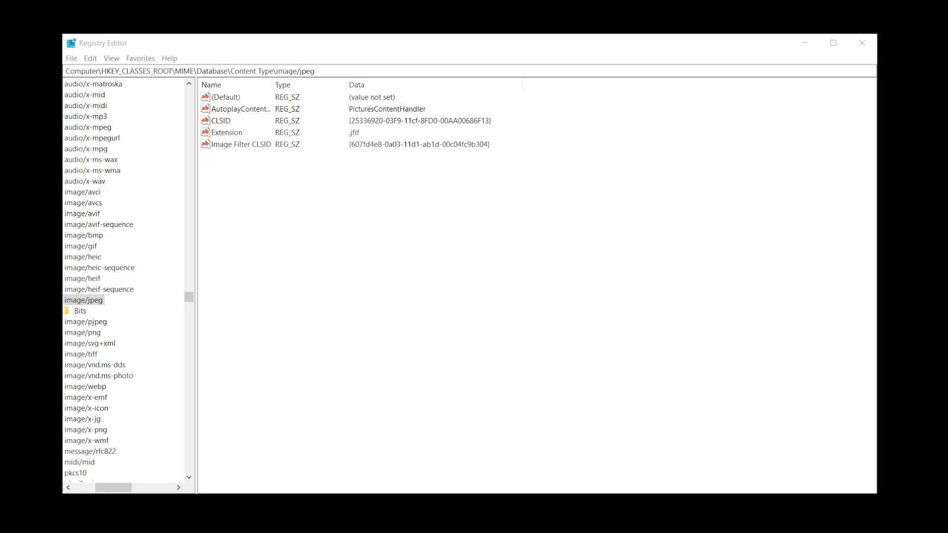
# Edit the image/jpeg key's Extension value data so it reads .jpeg instead of .jfif
pyautogui.click(330, 130)
pyautogui.doubleClick(226, 132)
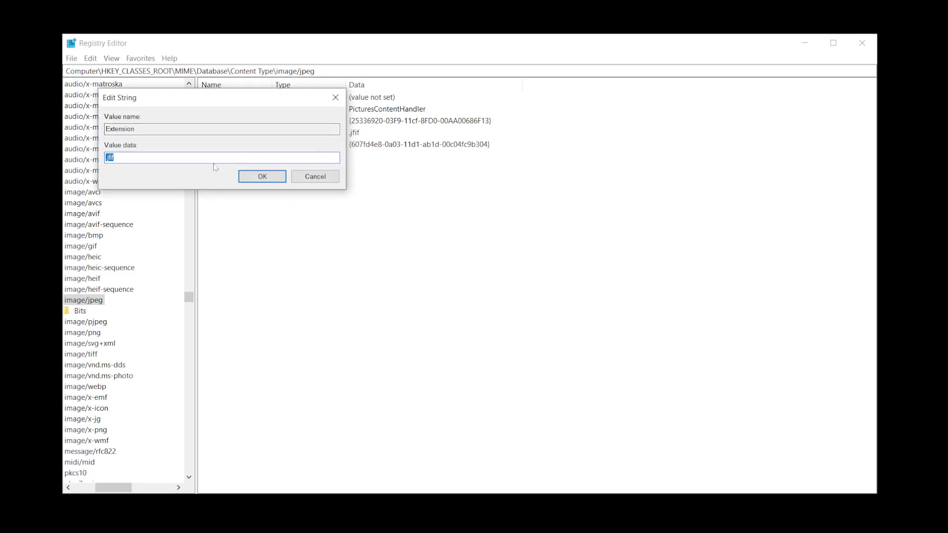
pyautogui.press('Home')
pyautogui.press('BackSpace')
pyautogui.press('BackSpace')
pyautogui.press('BackSpace')
pyautogui.write('peg')
pyautogui.press('Return')
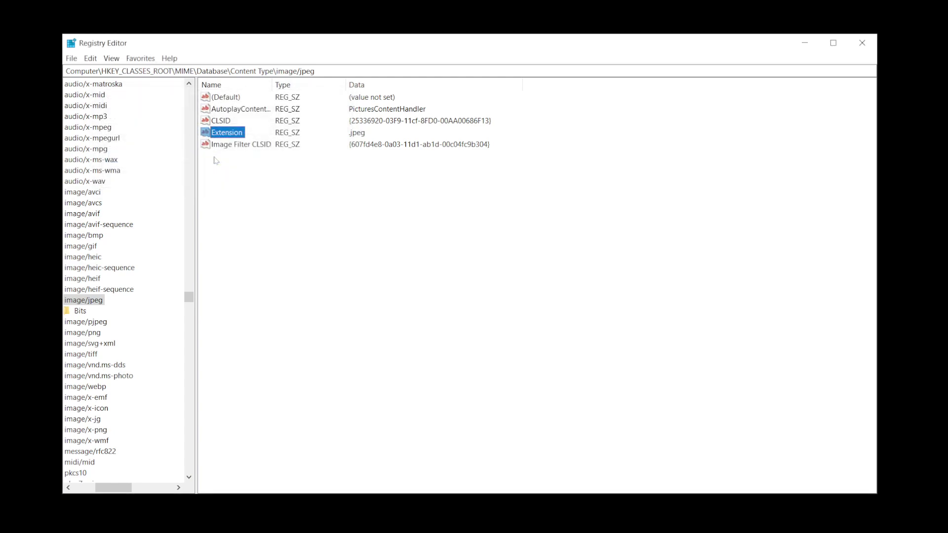
pyautogui.click(346, 273)
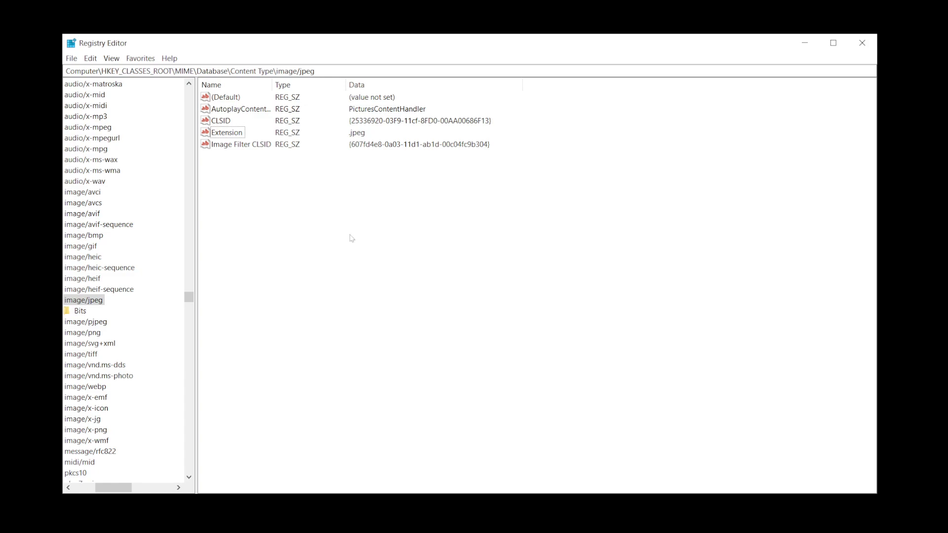